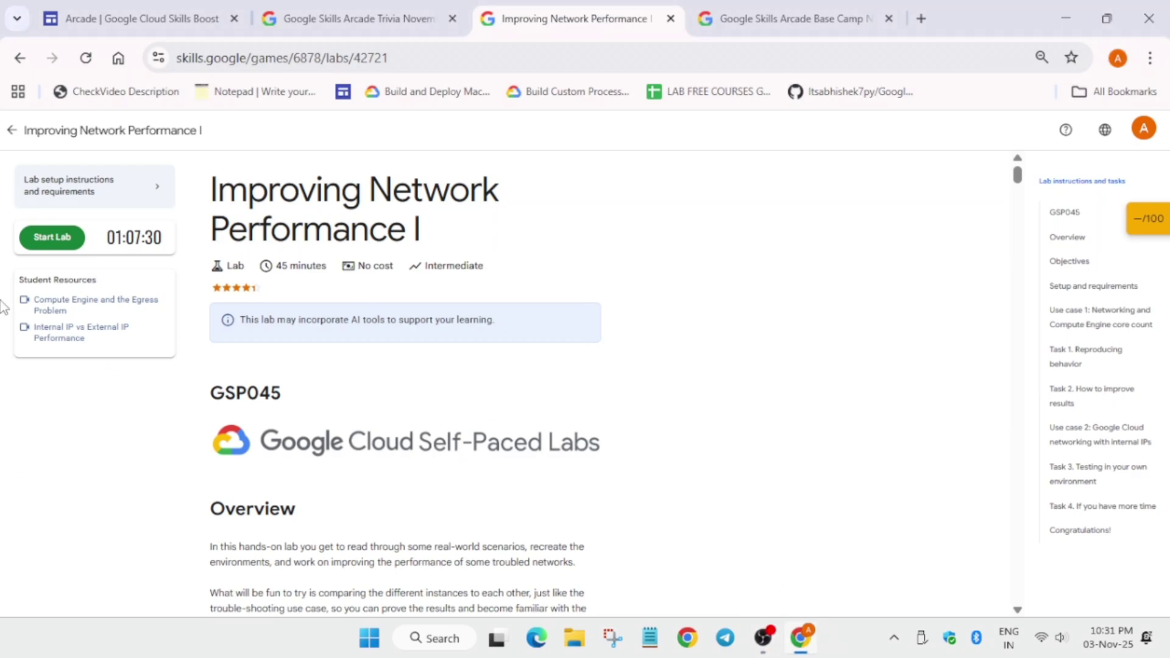
Start the Improving Network Performance I lab and confirm the one-lab-at-a-time prompt.
click(63, 237)
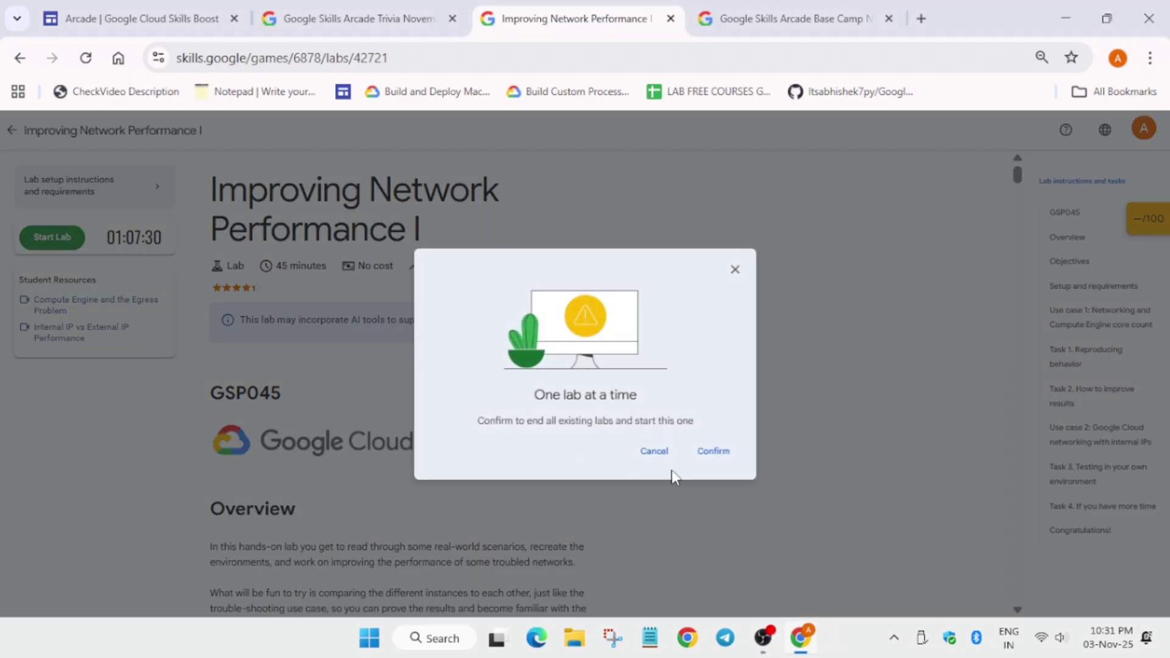
click(717, 464)
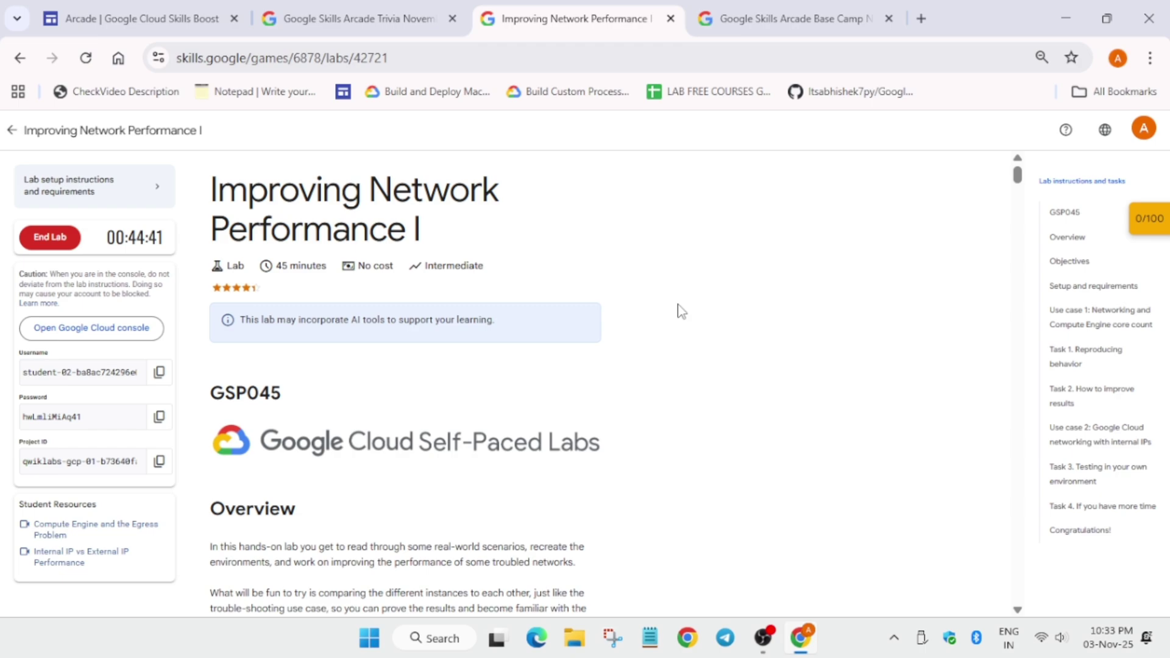
Open the lab's Cloud console in an incognito window and accept the terms of service.
right_click(122, 327)
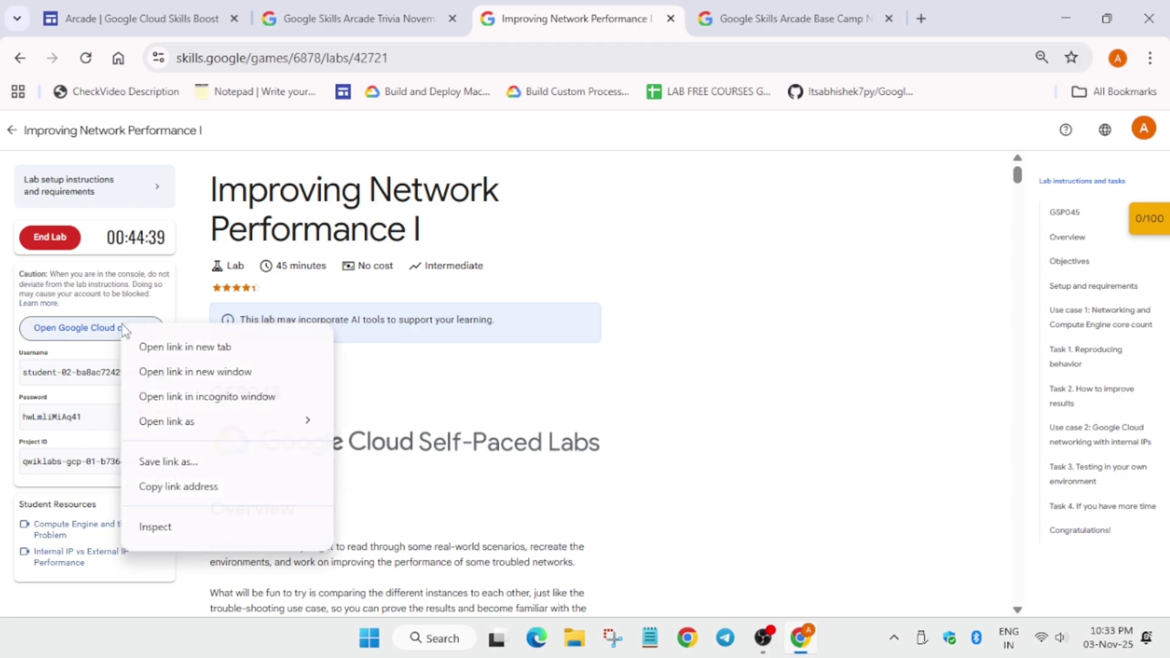
click(171, 394)
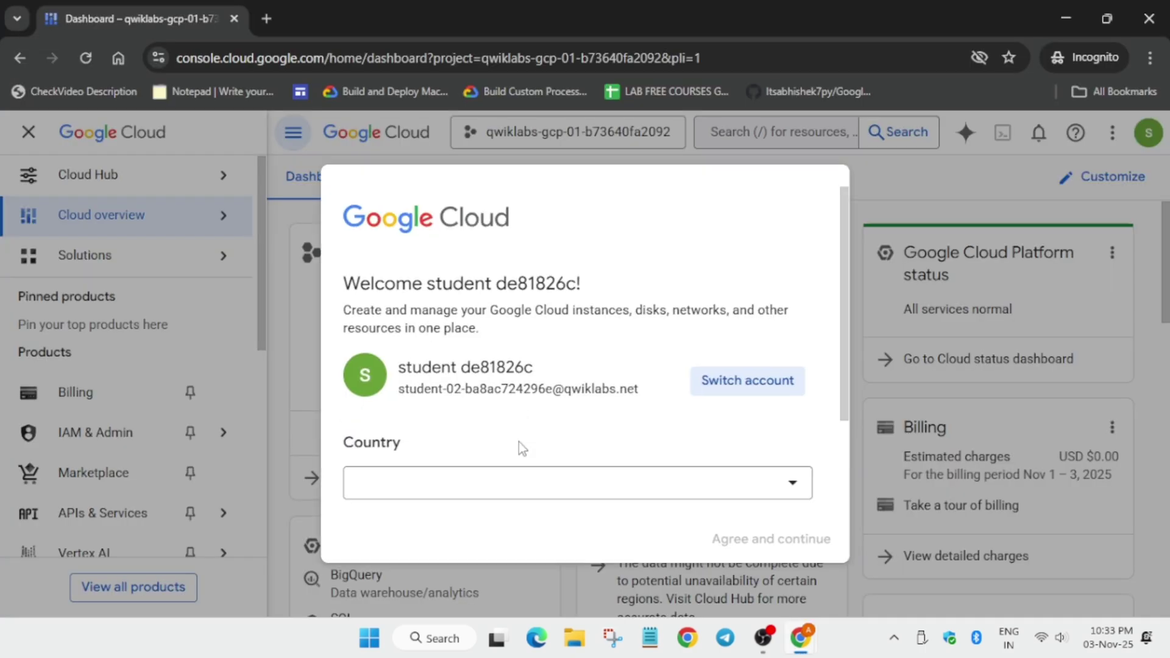
scroll(519, 442, down, 2)
click(356, 434)
click(750, 540)
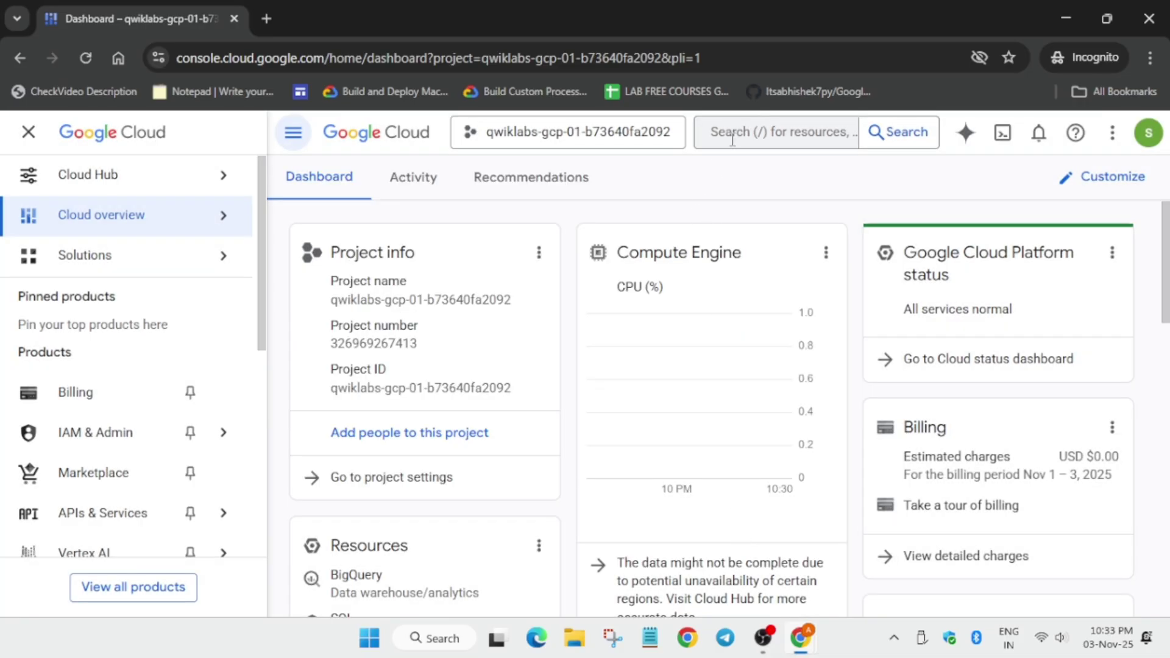
Search the console for VPC and open the Firewall page.
click(733, 131)
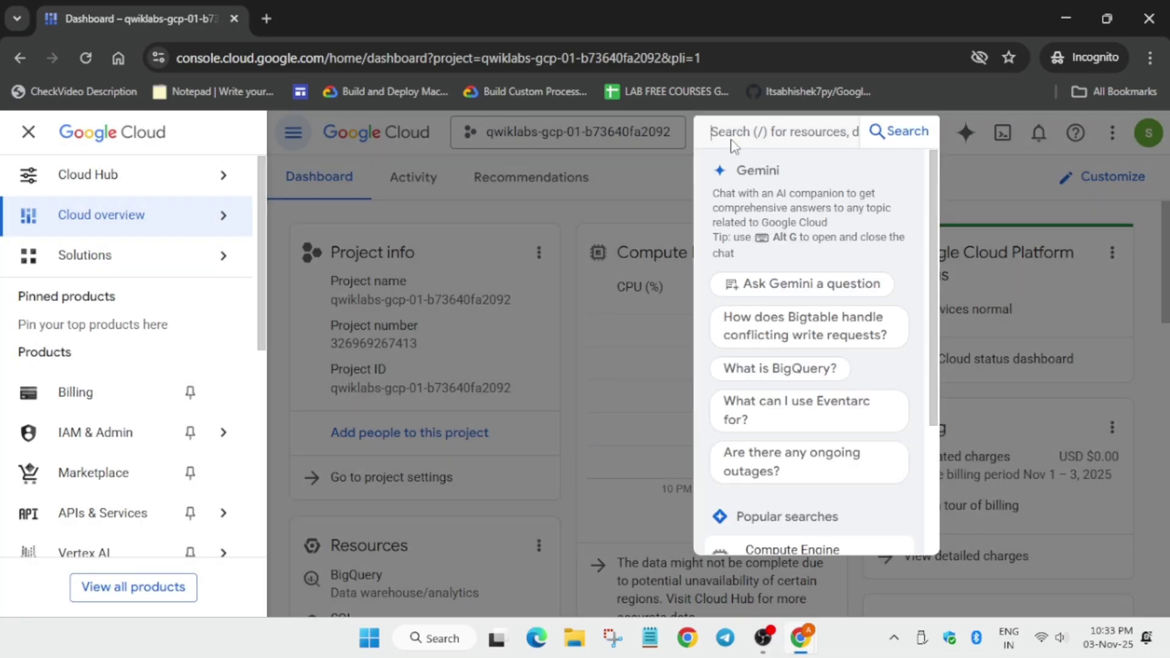
text(vpc network peerings)
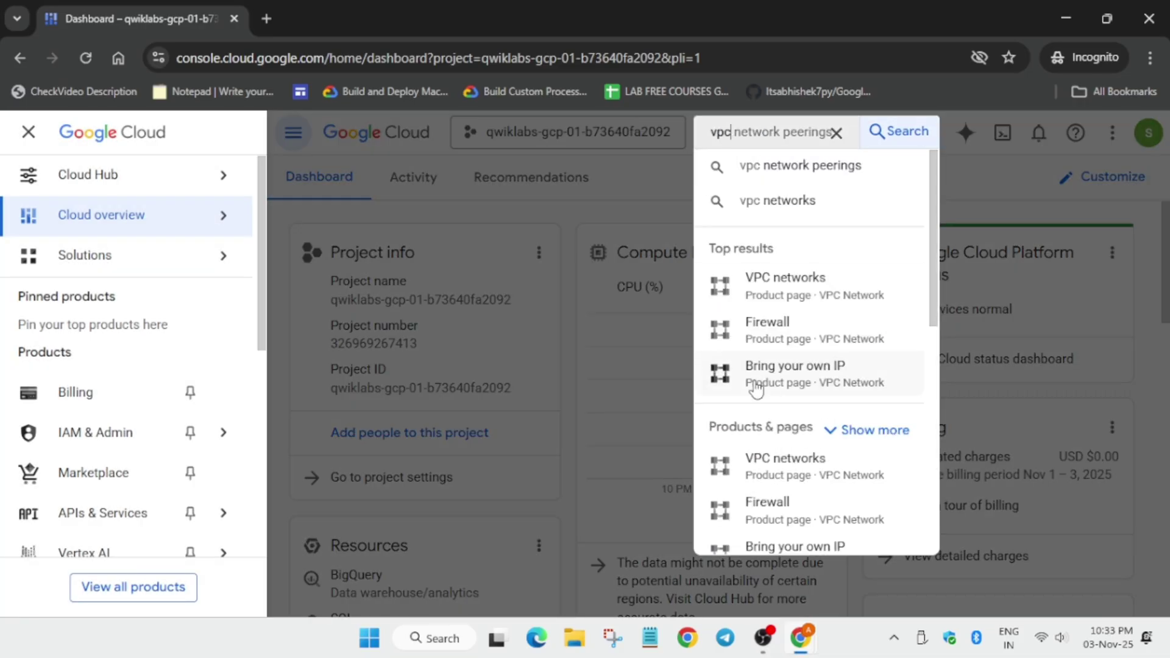
click(767, 338)
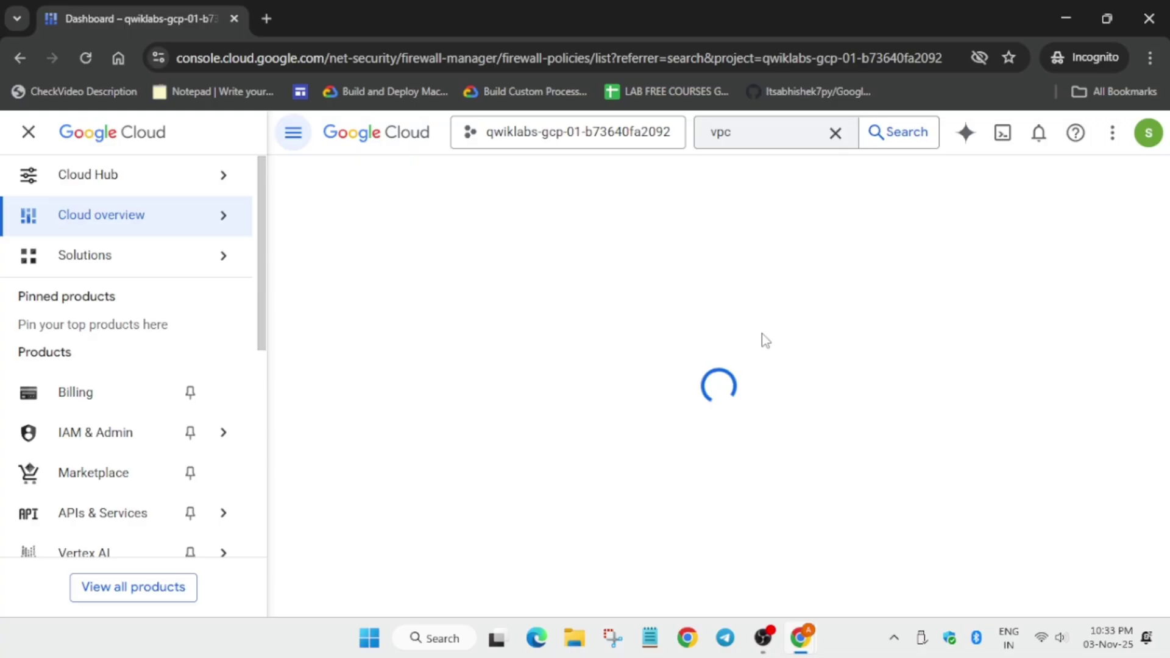
click(836, 132)
click(512, 247)
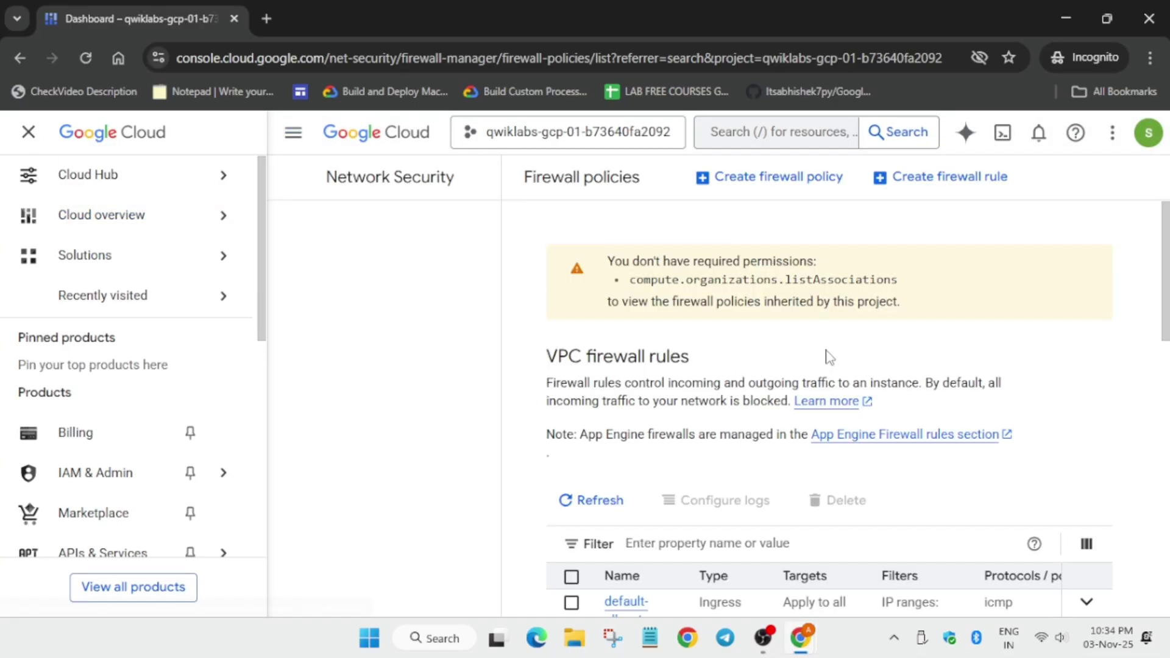
Start a new firewall rule and copy the name 'iperf-testing' from Task 3 of the lab.
click(673, 178)
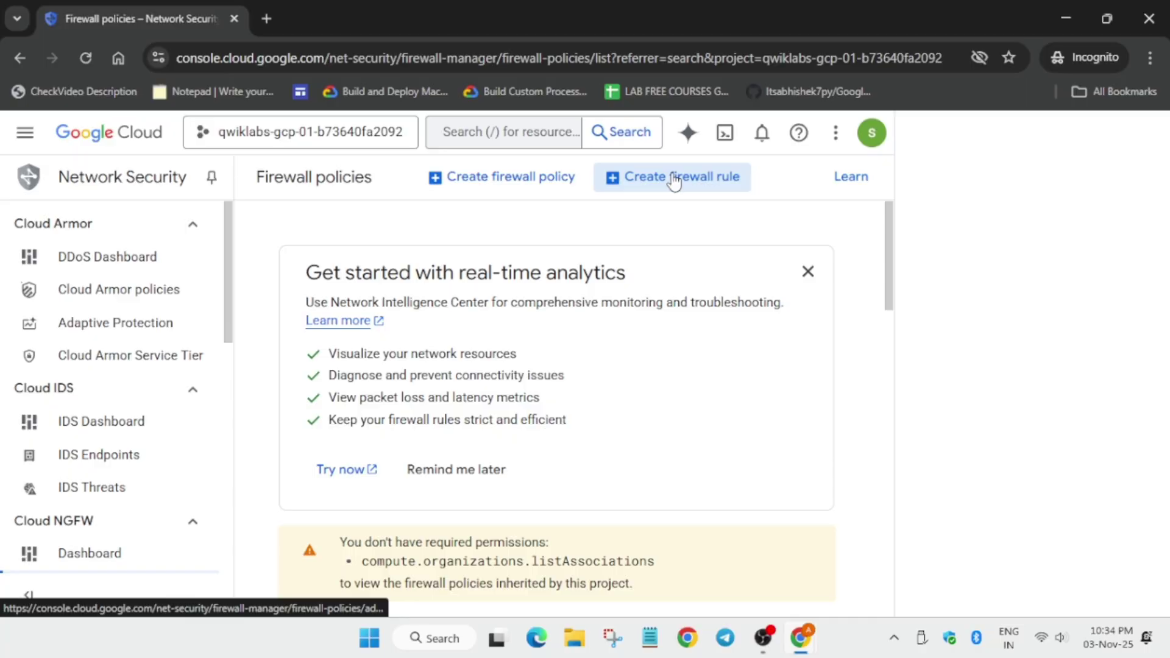
key(alt+Tab)
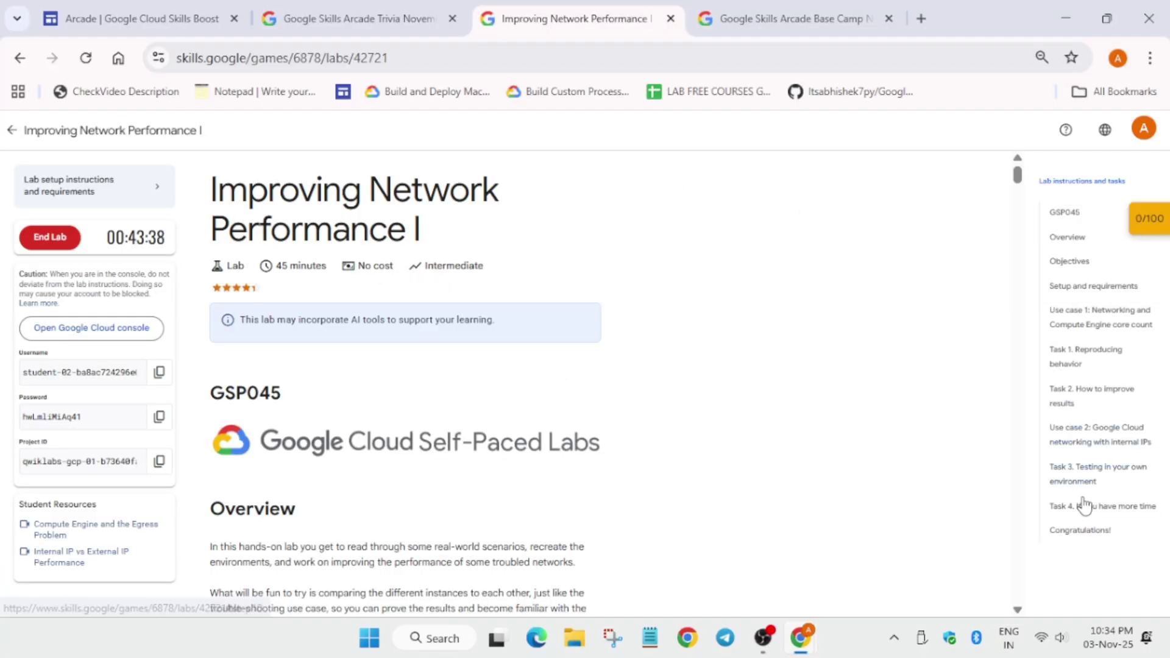
click(1077, 476)
scroll(635, 453, down, 2)
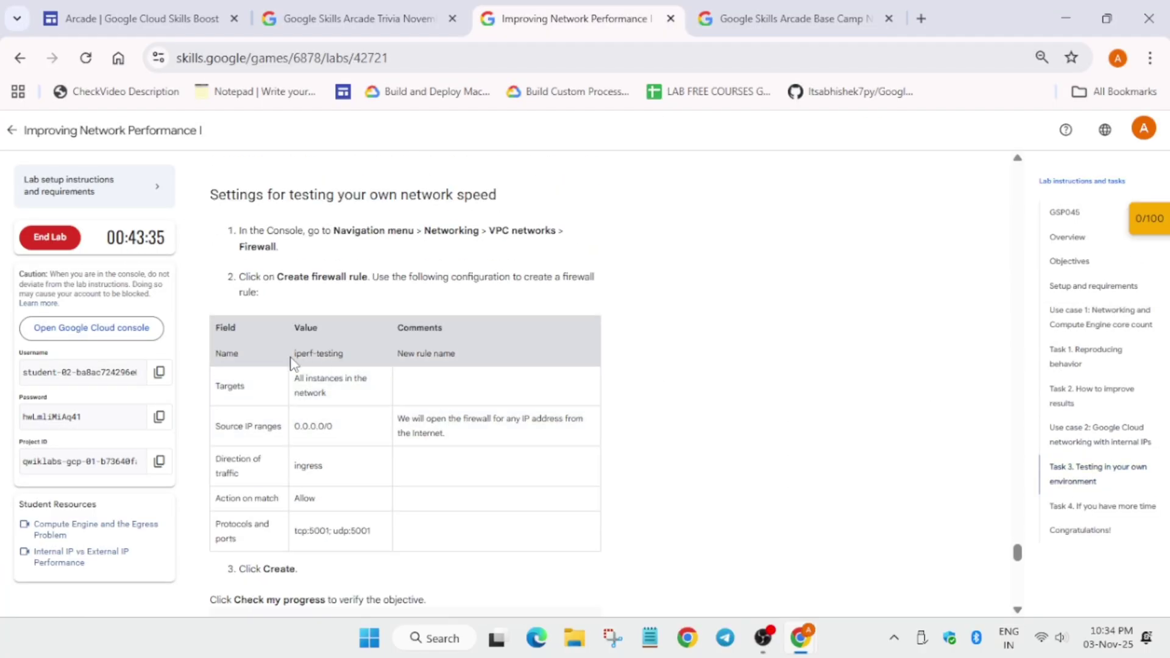
drag(293, 354, 347, 362)
key(ctrl+c)
key(alt+Tab)
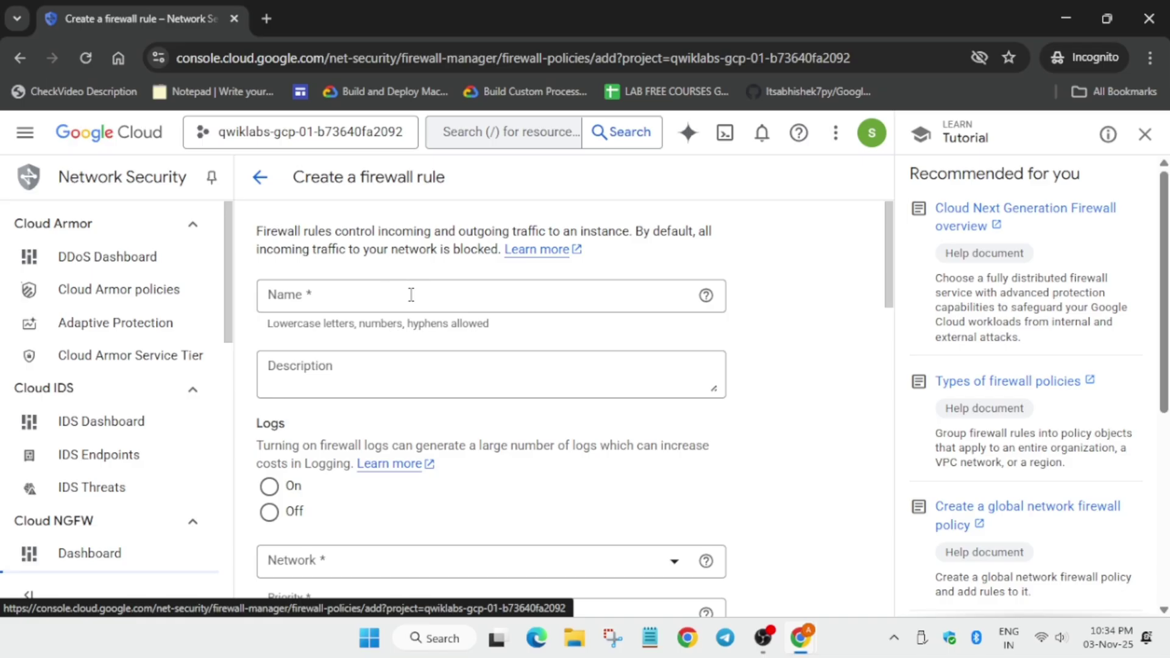
Name the rule 'iperf-testing' and target all instances in the network.
click(411, 294)
key(ctrl+v)
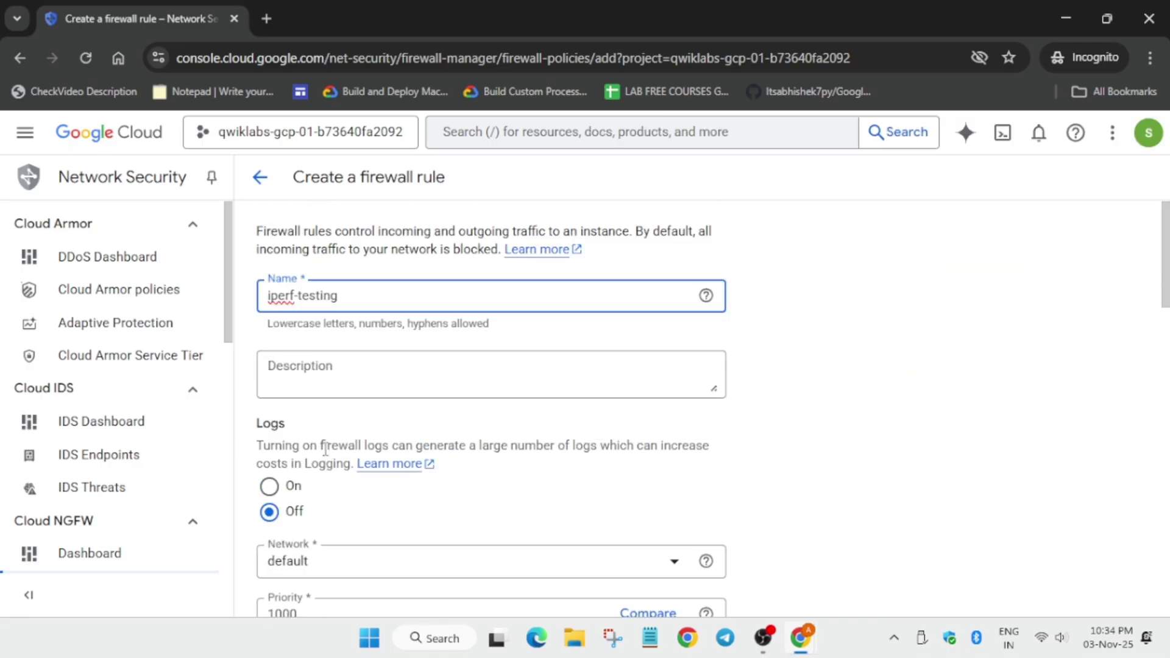
key(alt+Tab)
key(alt+Tab)
scroll(319, 447, down, 2)
scroll(317, 473, down, 1)
scroll(332, 481, down, 3)
scroll(314, 504, down, 2)
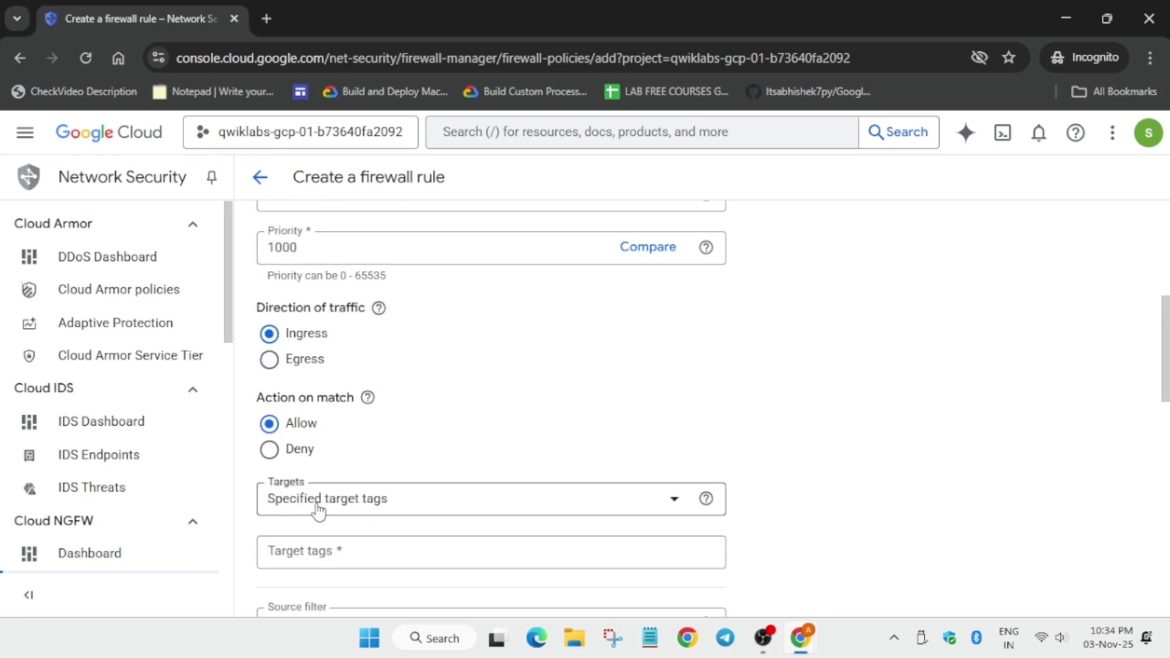
click(317, 510)
click(320, 509)
scroll(334, 489, down, 3)
scroll(378, 437, down, 1)
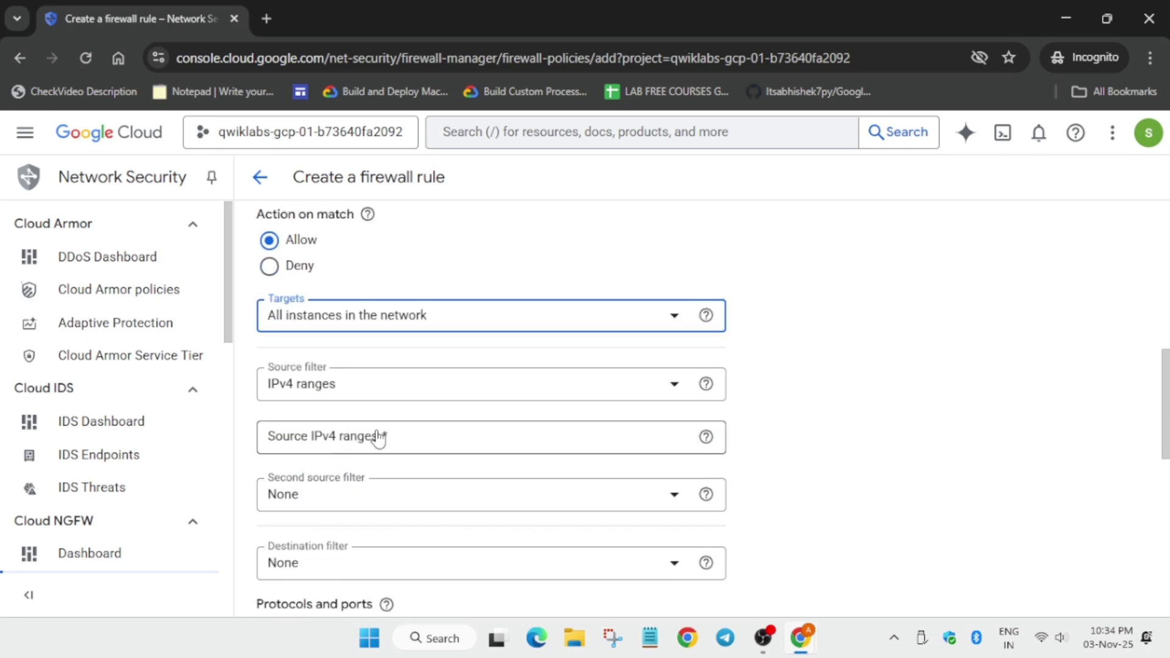
Copy 0.0.0.0/0 from the lab and set it as the source IPv4 range.
key(alt+Tab)
drag(294, 427, 335, 429)
key(ctrl+c)
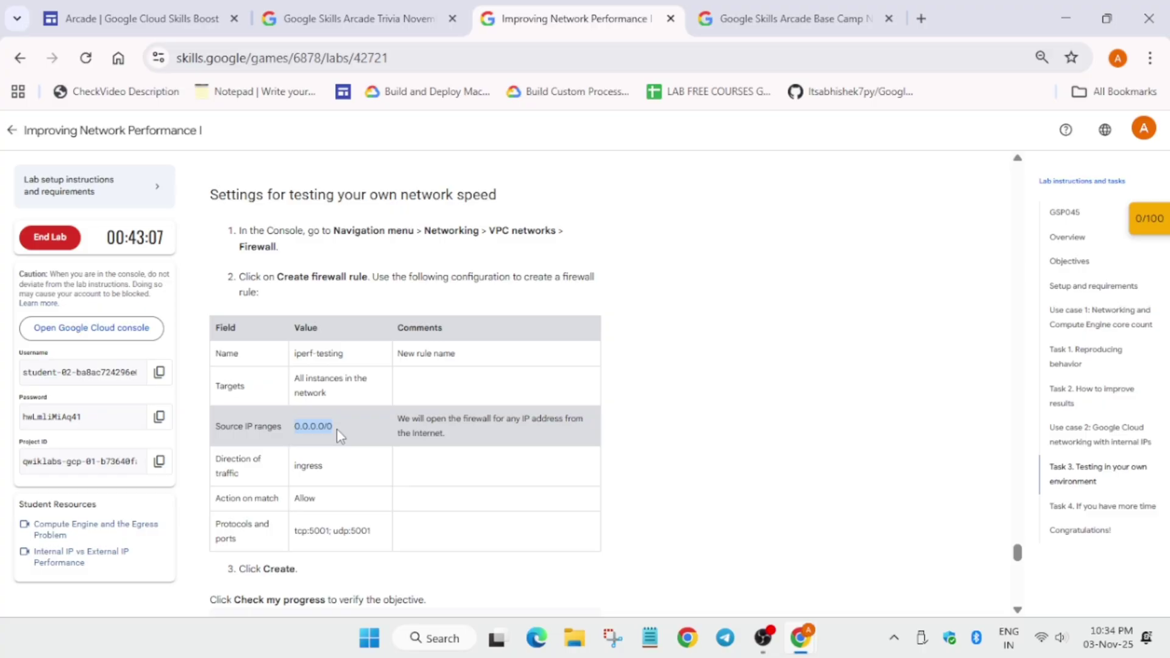
key(alt+Tab)
click(321, 436)
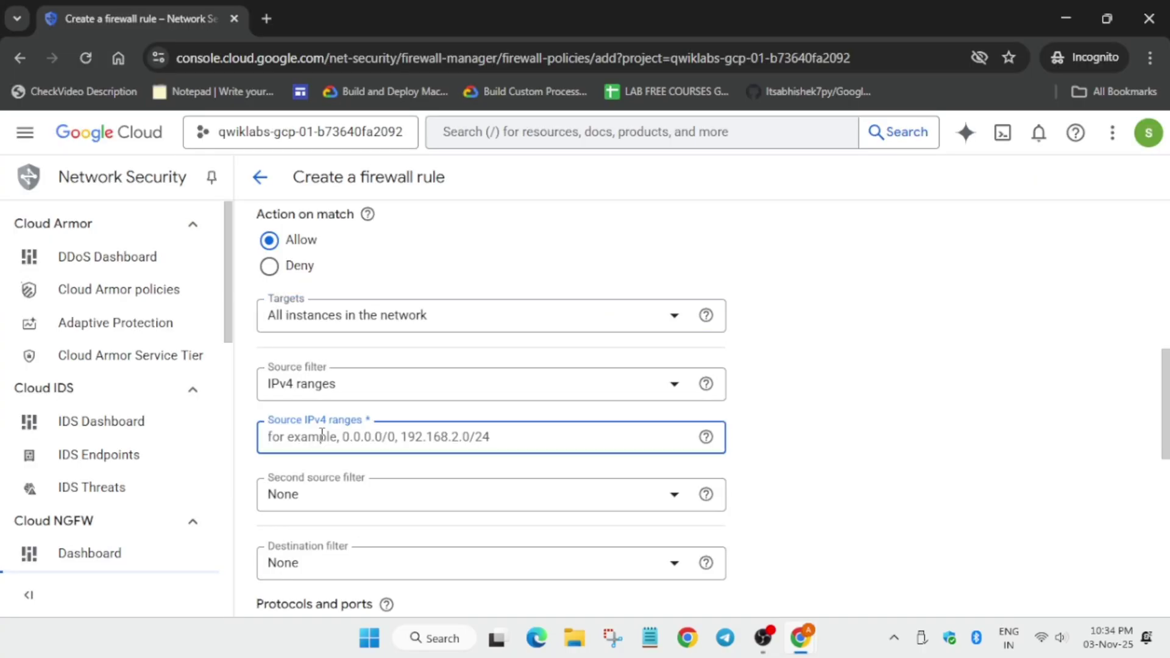
key(ctrl+v)
scroll(321, 436, down, 2)
scroll(320, 439, down, 1)
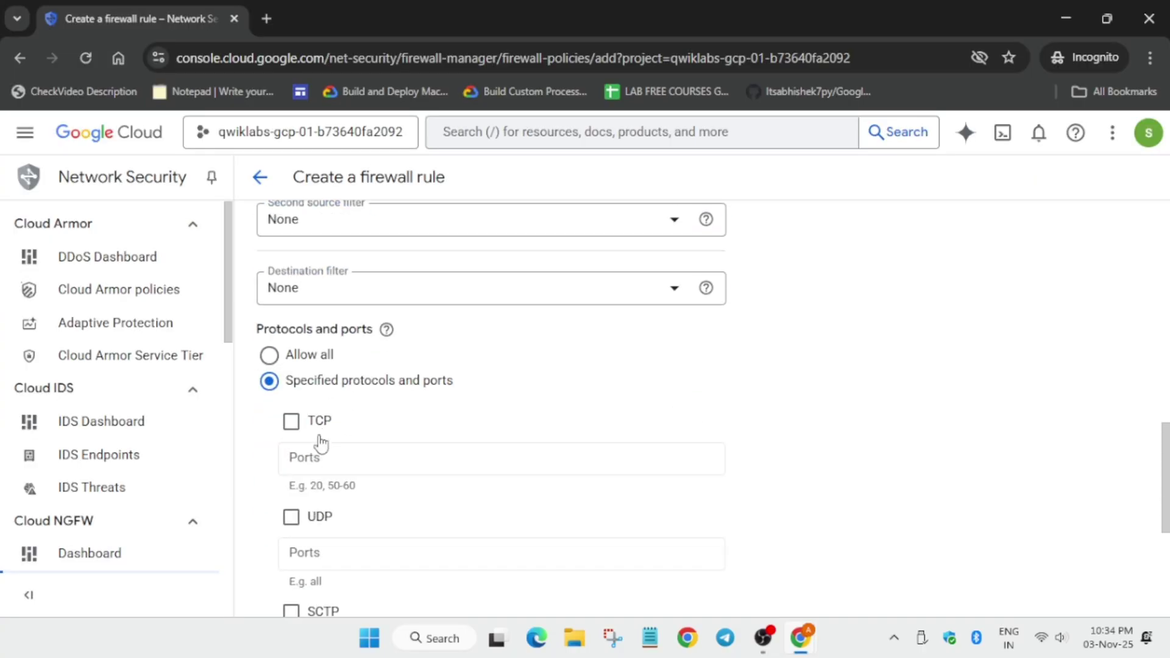
scroll(320, 445, up, 4)
scroll(309, 416, up, 2)
mouse_move(378, 399)
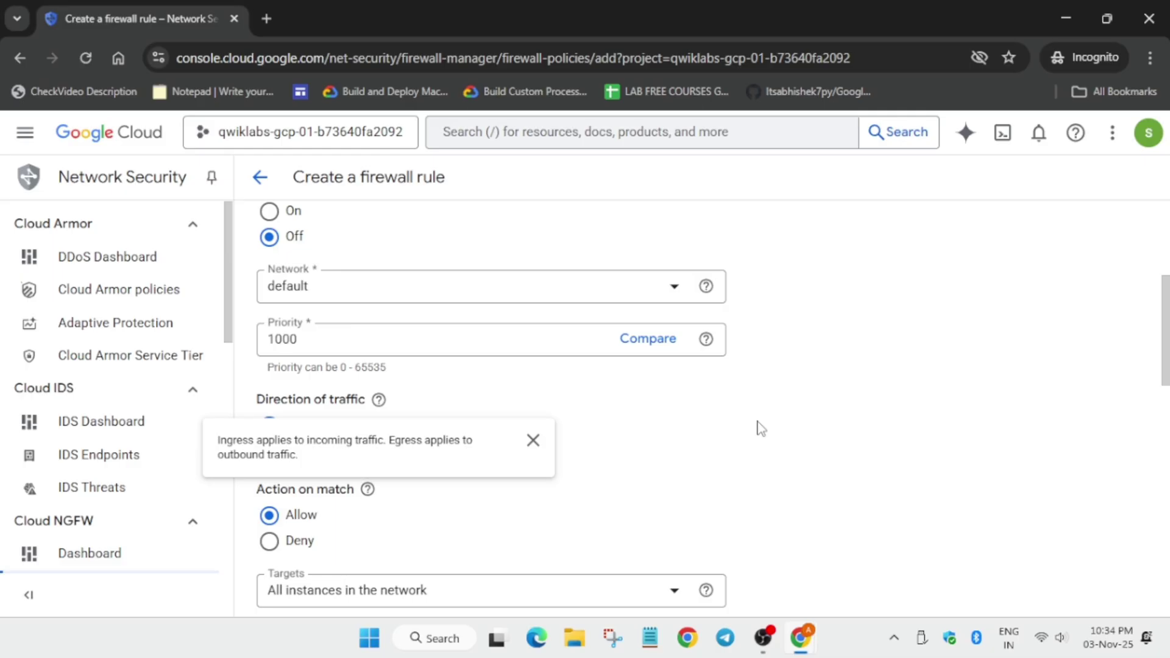
Allow TCP with port 50001, checking the required port in the lab instructions.
key(alt+Tab)
scroll(384, 418, down, 1)
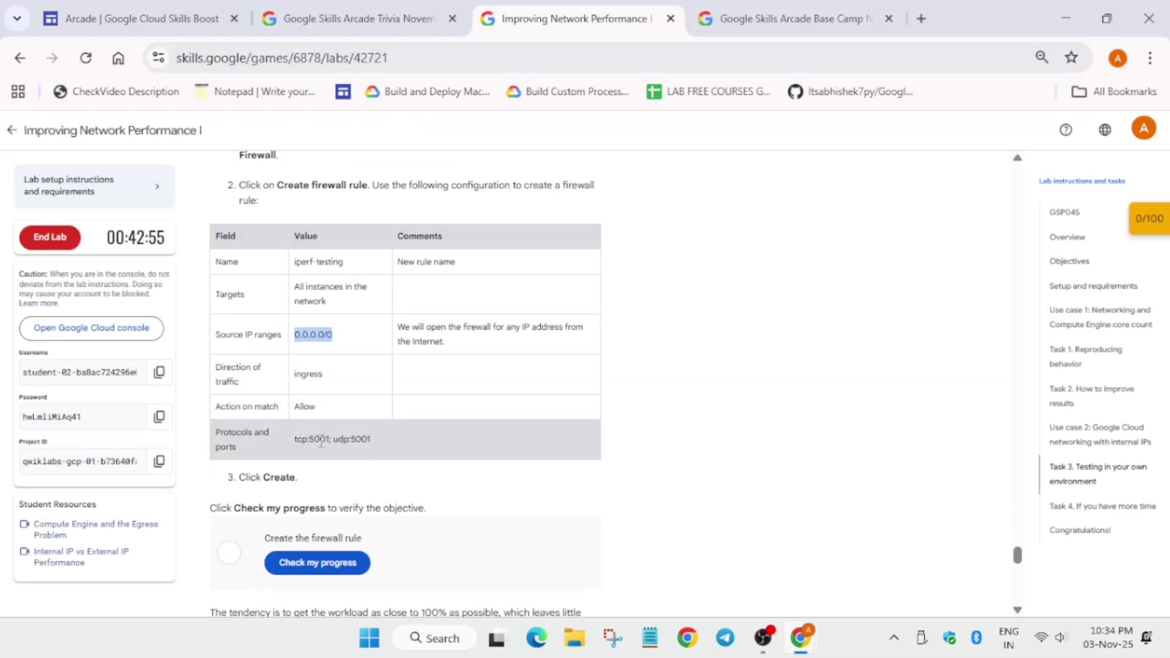
click(314, 443)
key(alt+Tab)
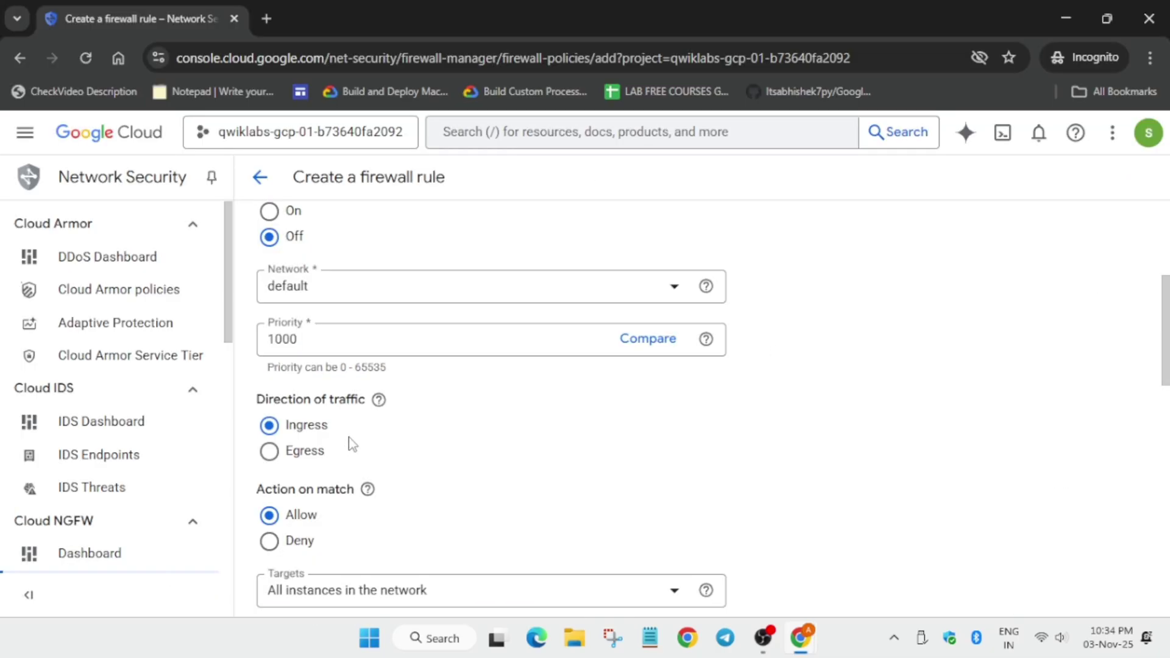
scroll(378, 445, down, 2)
scroll(308, 483, down, 2)
scroll(309, 483, down, 3)
scroll(309, 483, down, 1)
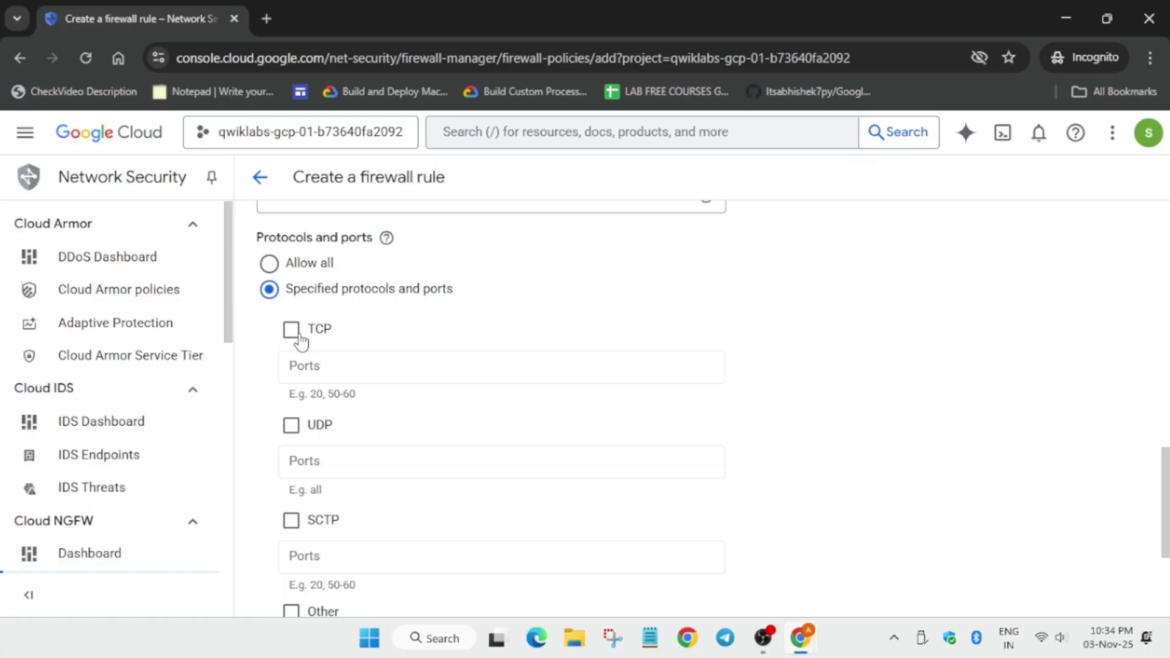
click(292, 330)
text(500)
key(alt+Tab)
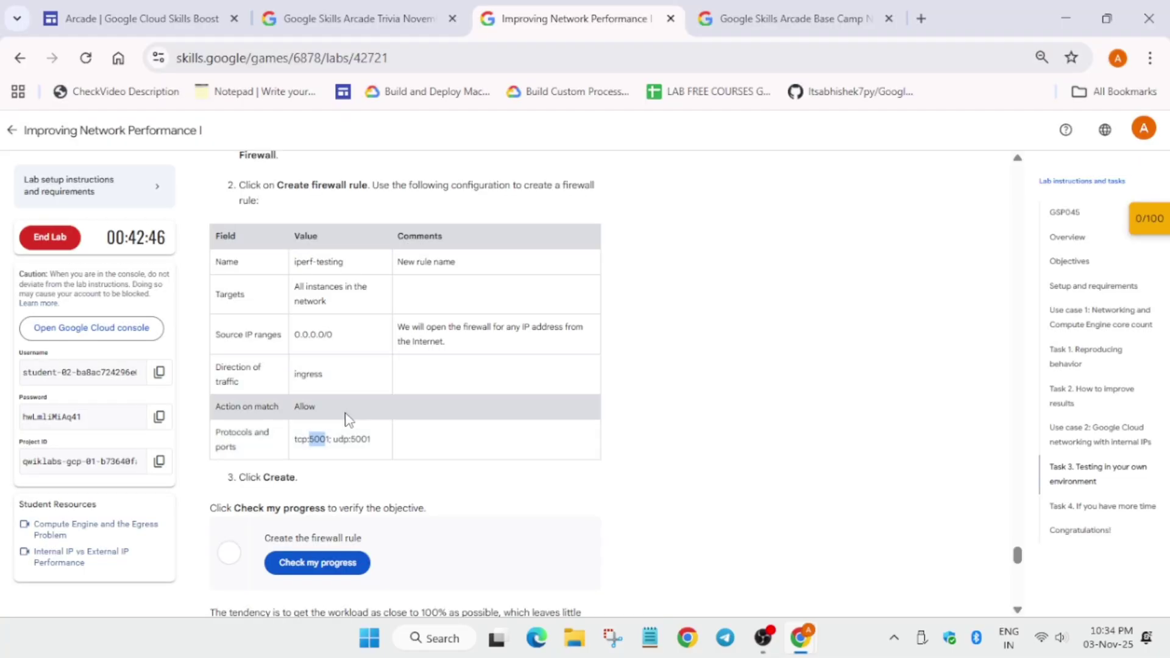
key(alt+Tab)
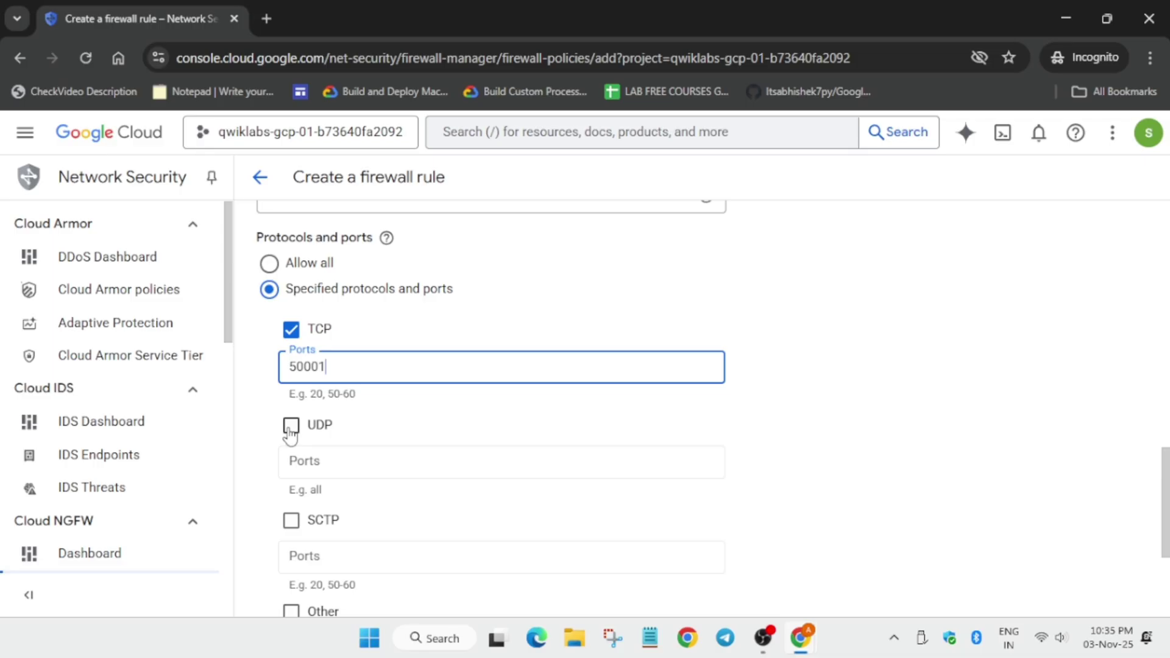
Allow UDP and start entering port 5001.
key(alt+Tab)
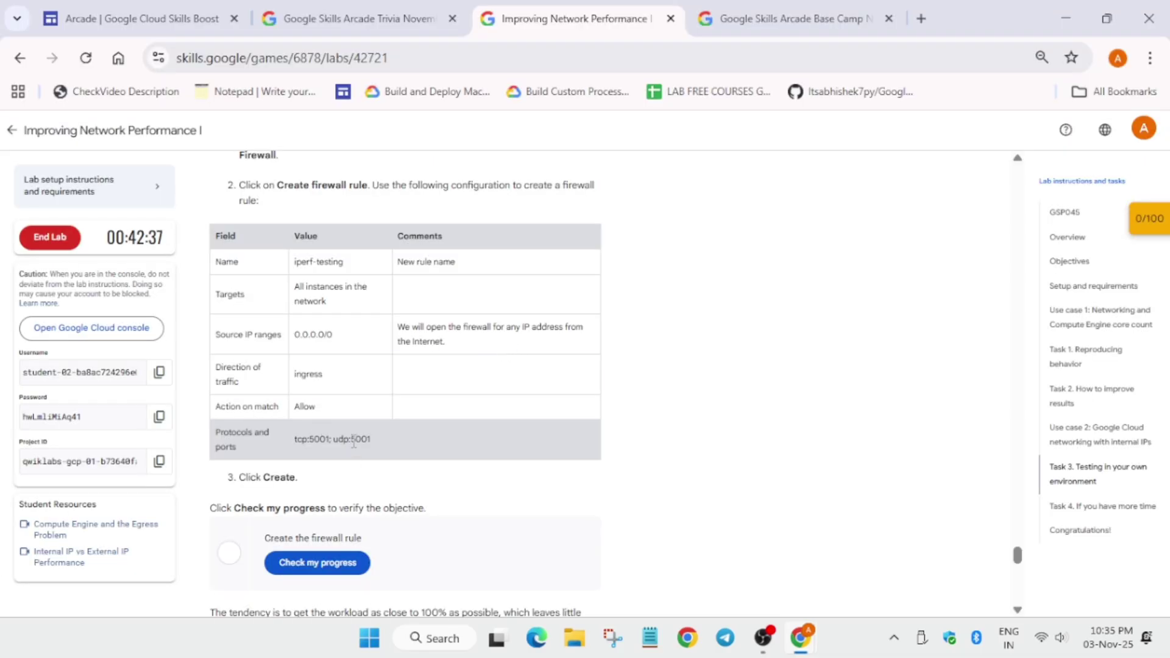
key(alt+Tab)
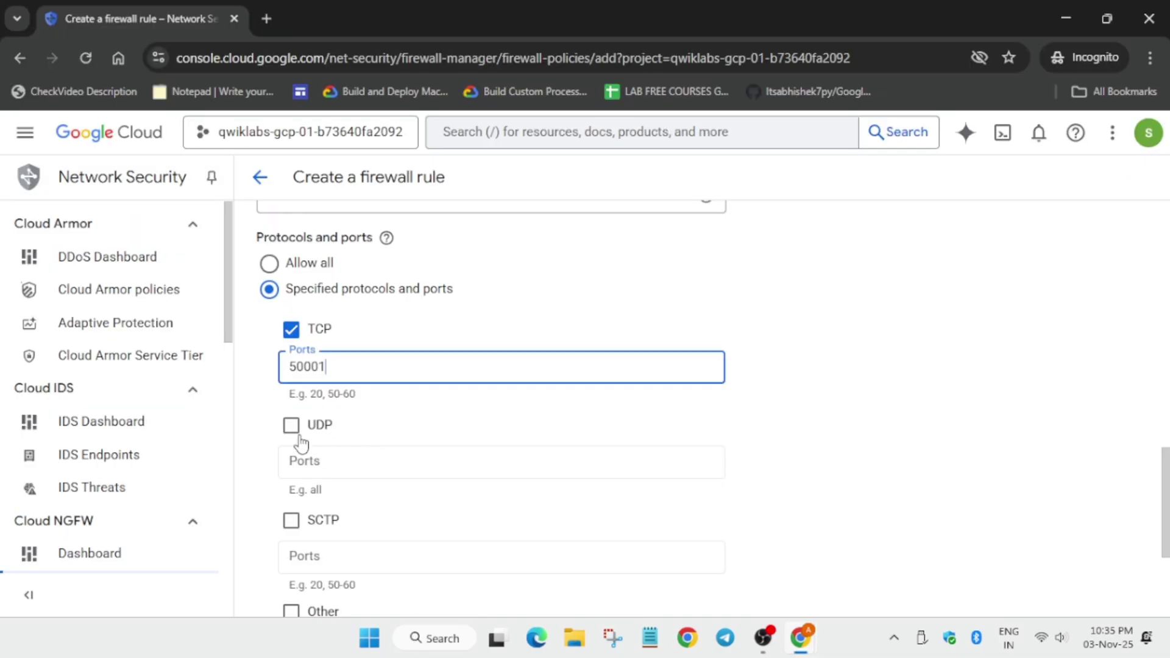
click(292, 425)
click(337, 454)
text(5001)
scroll(341, 454, down, 3)
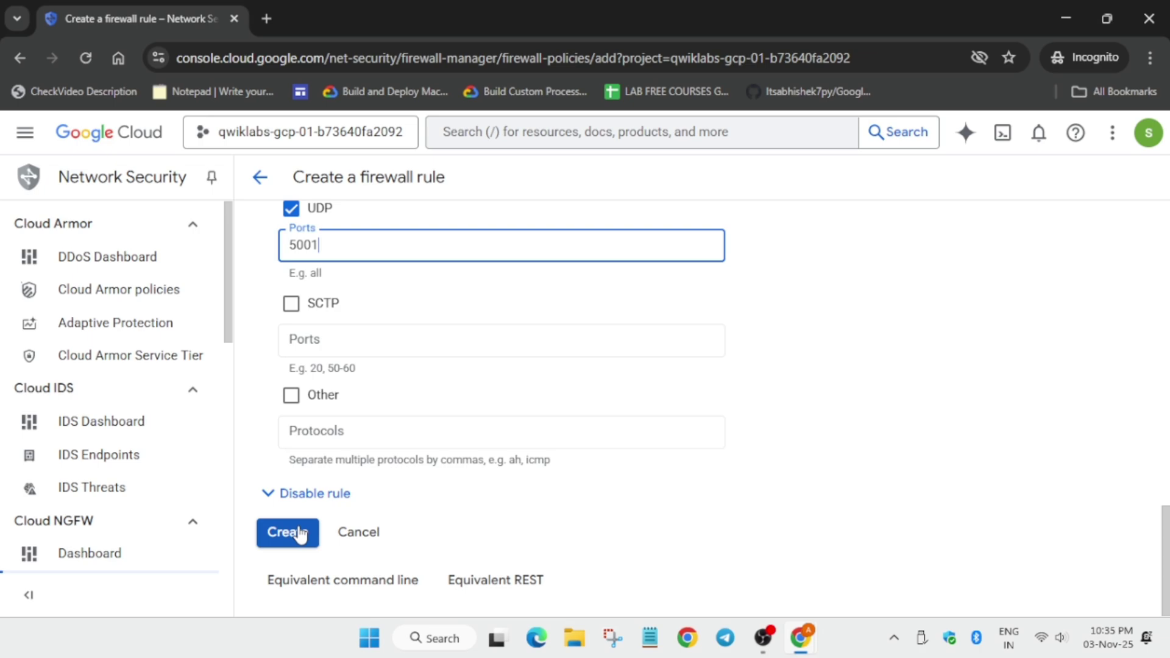
Create the rule and run Check my progress twice, which reports tcp should be 5001.
click(302, 535)
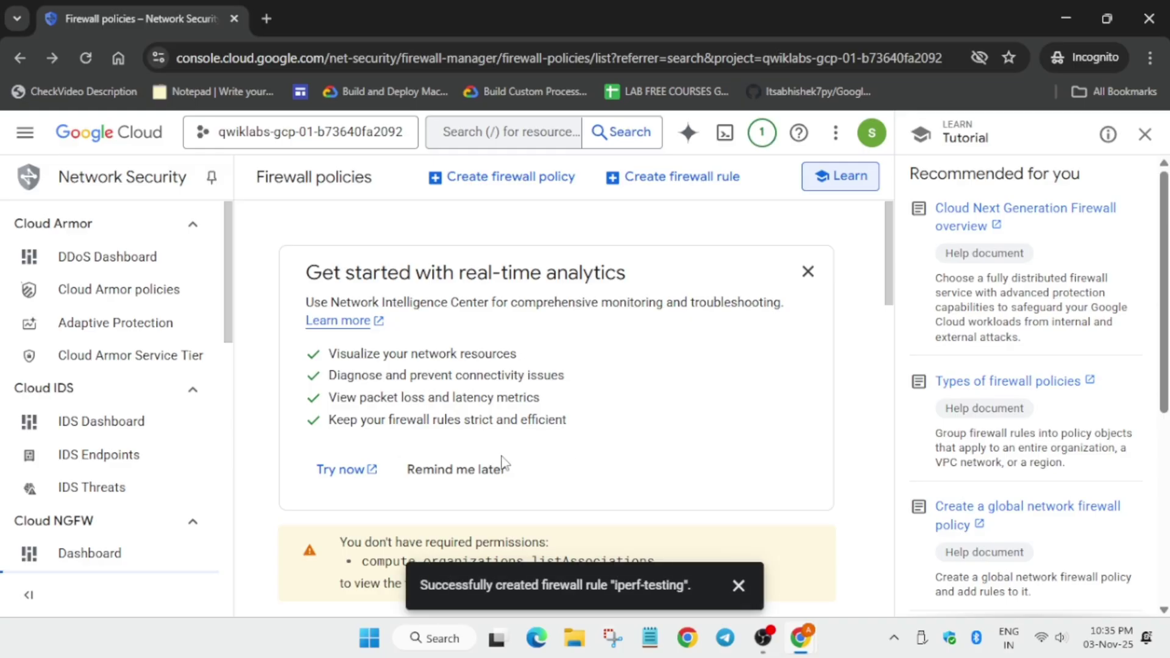
scroll(502, 464, down, 5)
scroll(557, 478, down, 5)
key(alt+Tab)
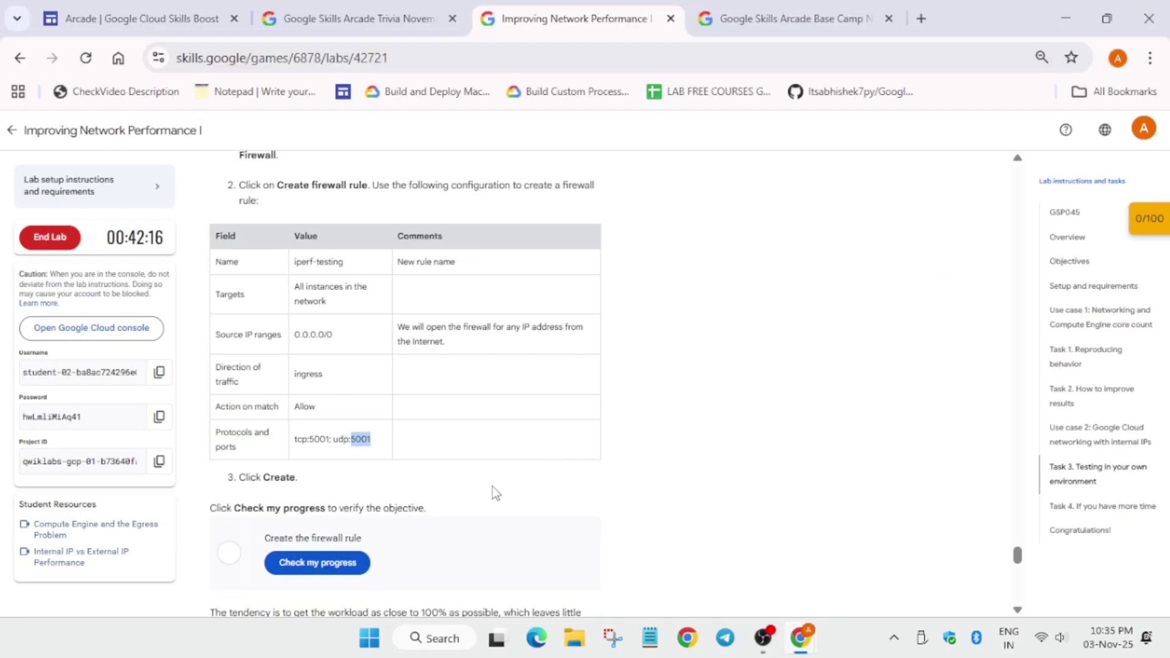
click(318, 562)
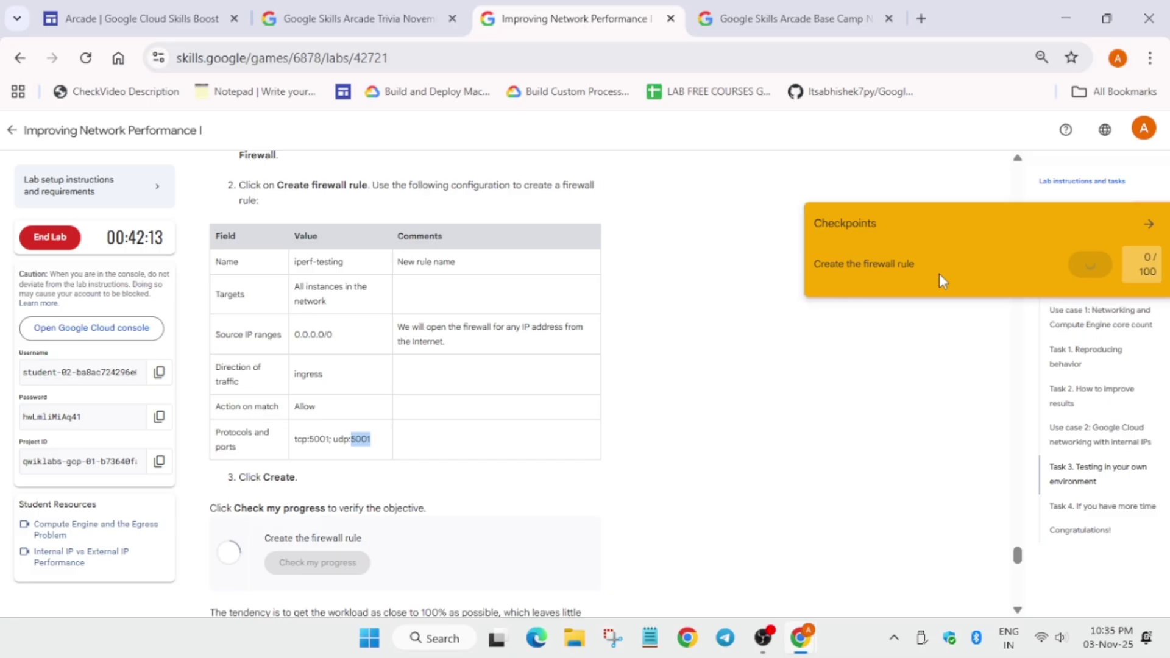
click(317, 561)
Edit iperf-testing, changing its TCP port from 50001 to 5001, and save.
key(alt+Tab)
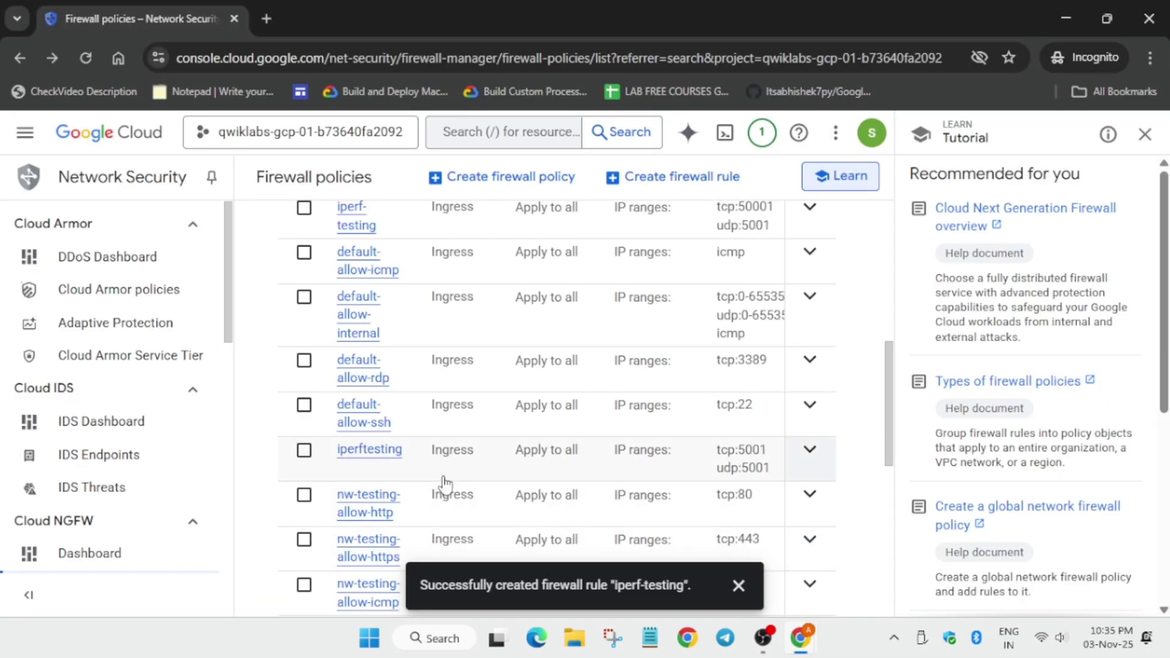
scroll(444, 483, up, 3)
scroll(503, 478, up, 3)
scroll(500, 475, down, 3)
scroll(500, 475, down, 1)
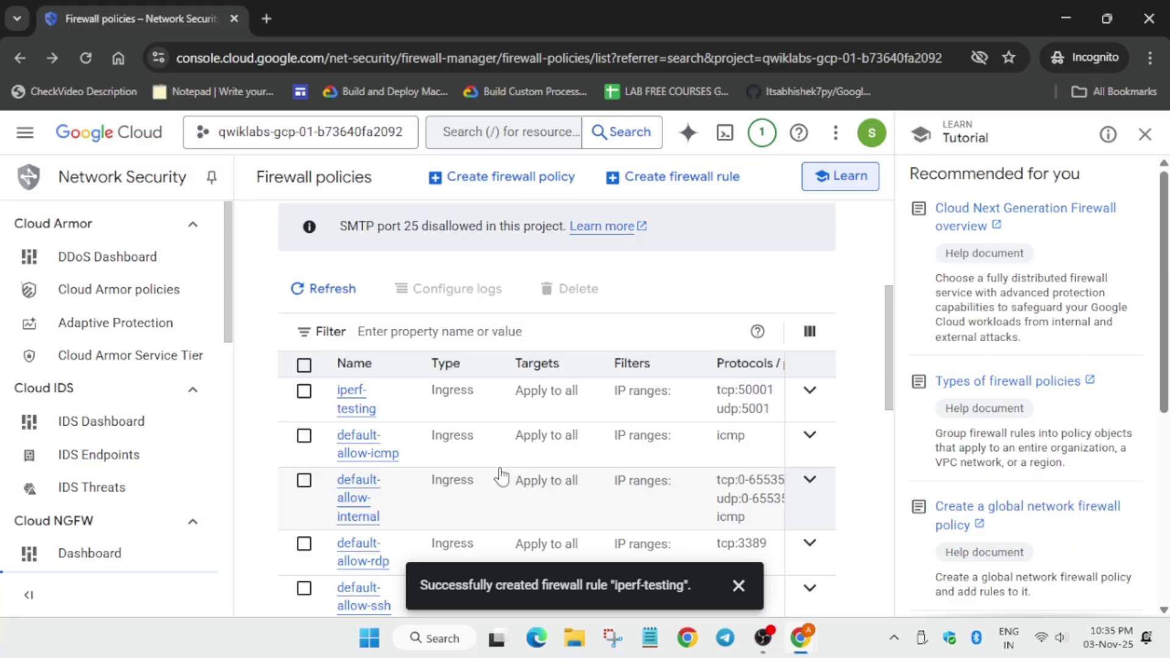
click(355, 405)
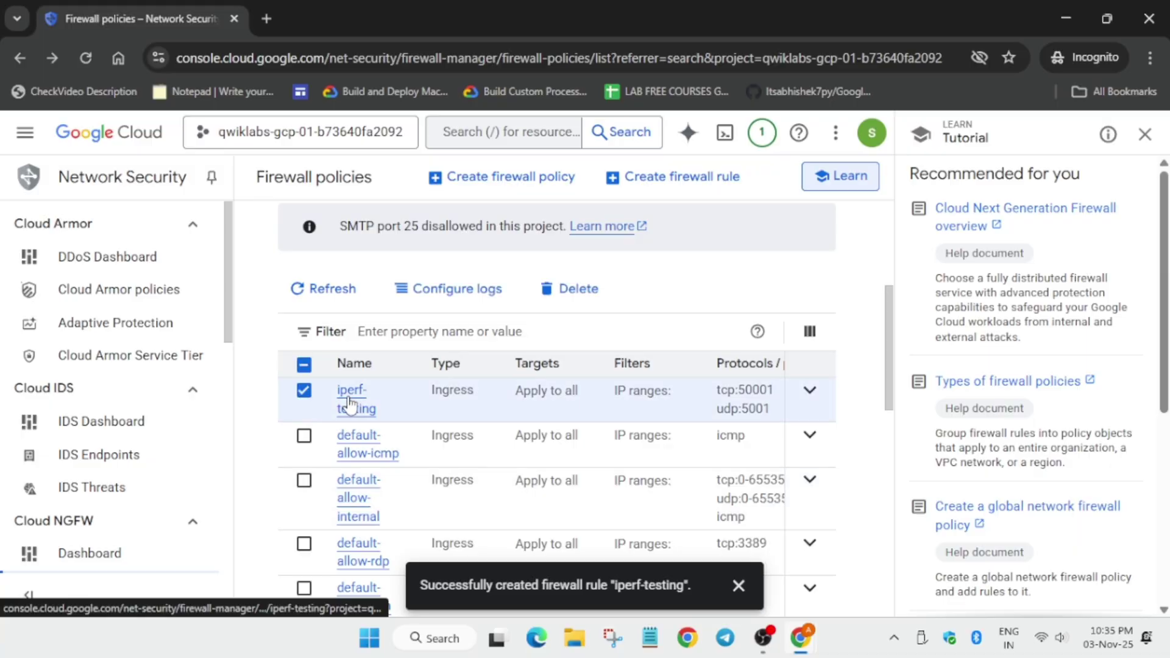
click(355, 412)
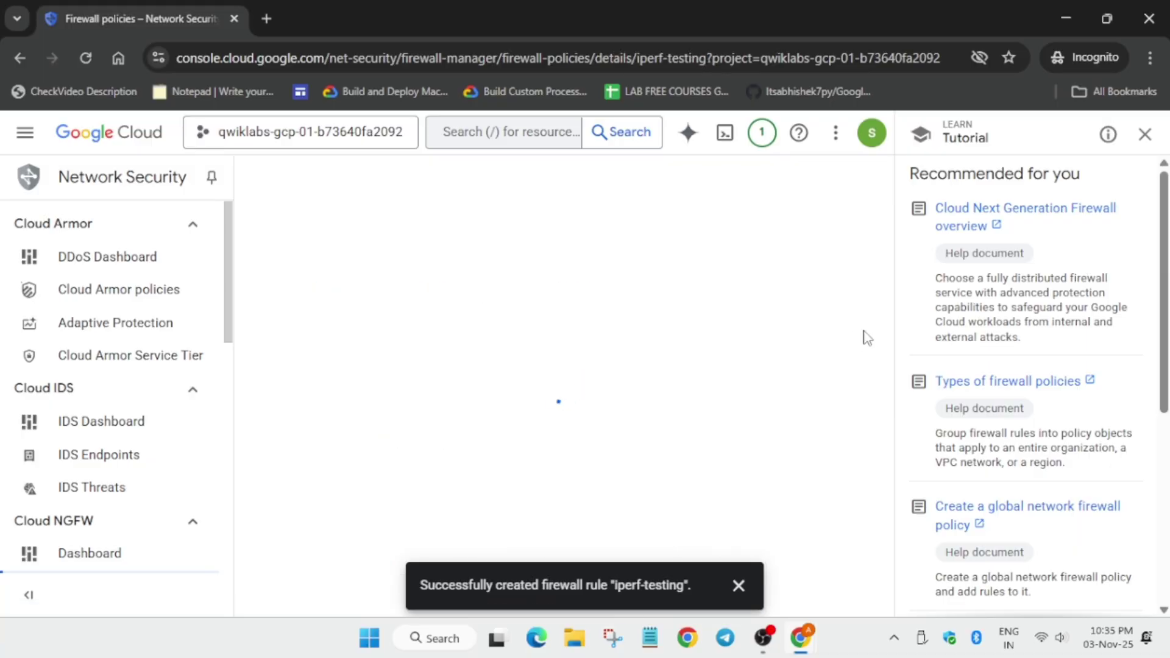
click(510, 180)
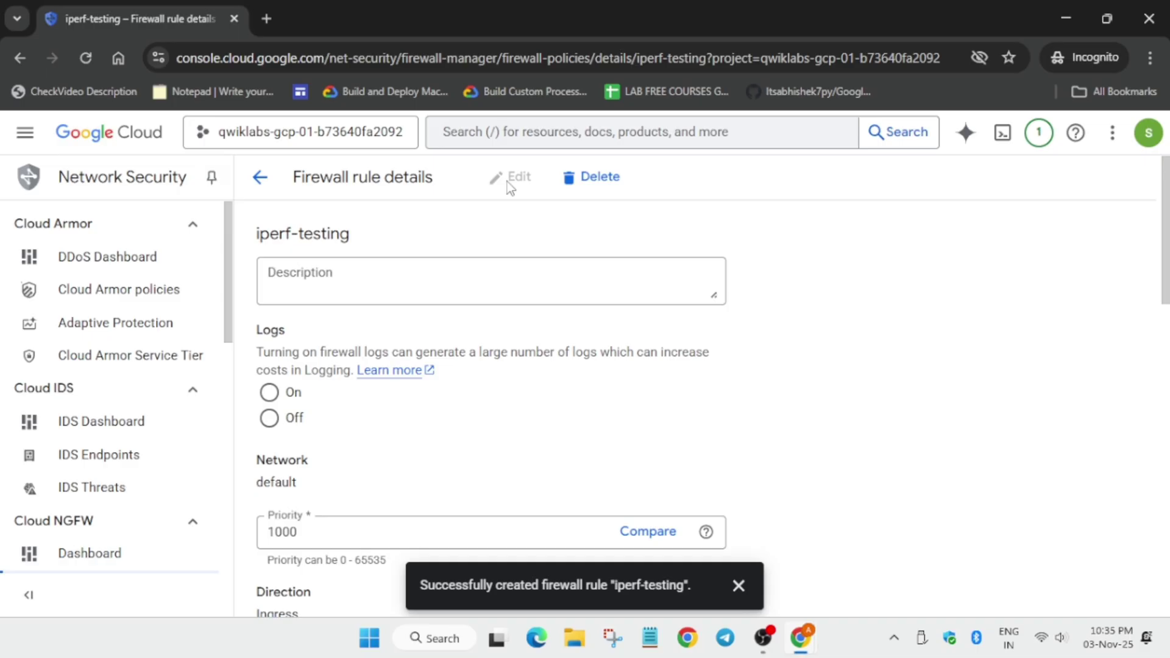
scroll(430, 426, down, 2)
scroll(405, 445, down, 4)
scroll(307, 450, down, 2)
click(307, 377)
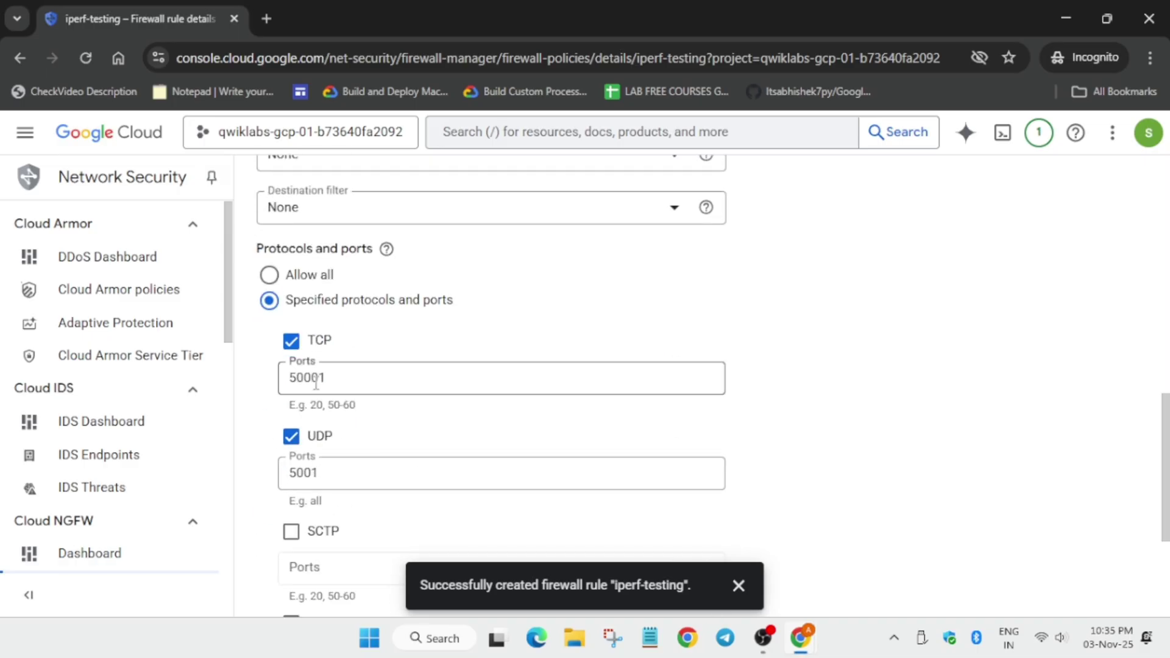
key(BackSpace)
scroll(389, 444, down, 3)
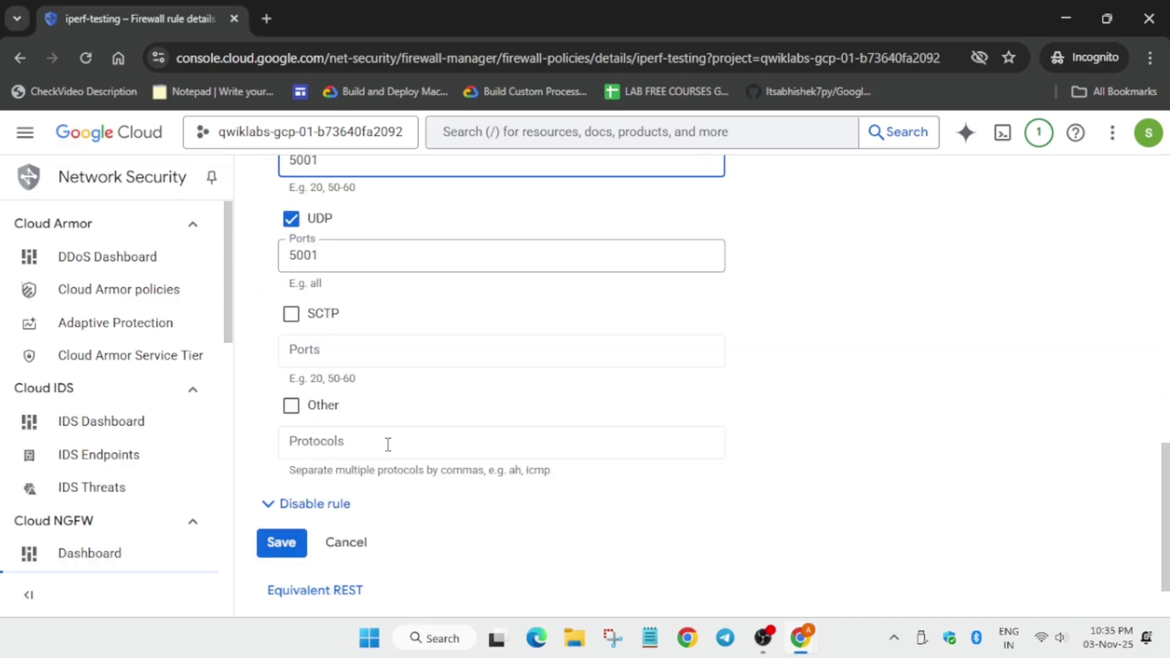
click(281, 534)
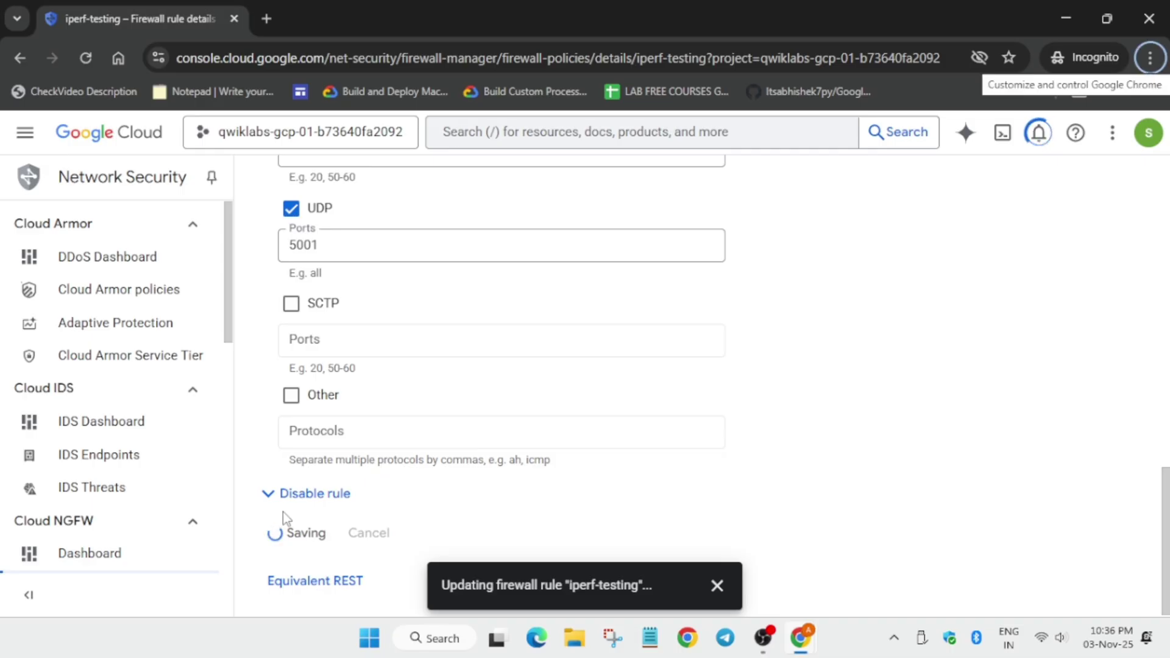
Re-run Check my progress until the firewall checkpoint scores 100/100, then end the lab.
click(1040, 134)
key(alt+Tab)
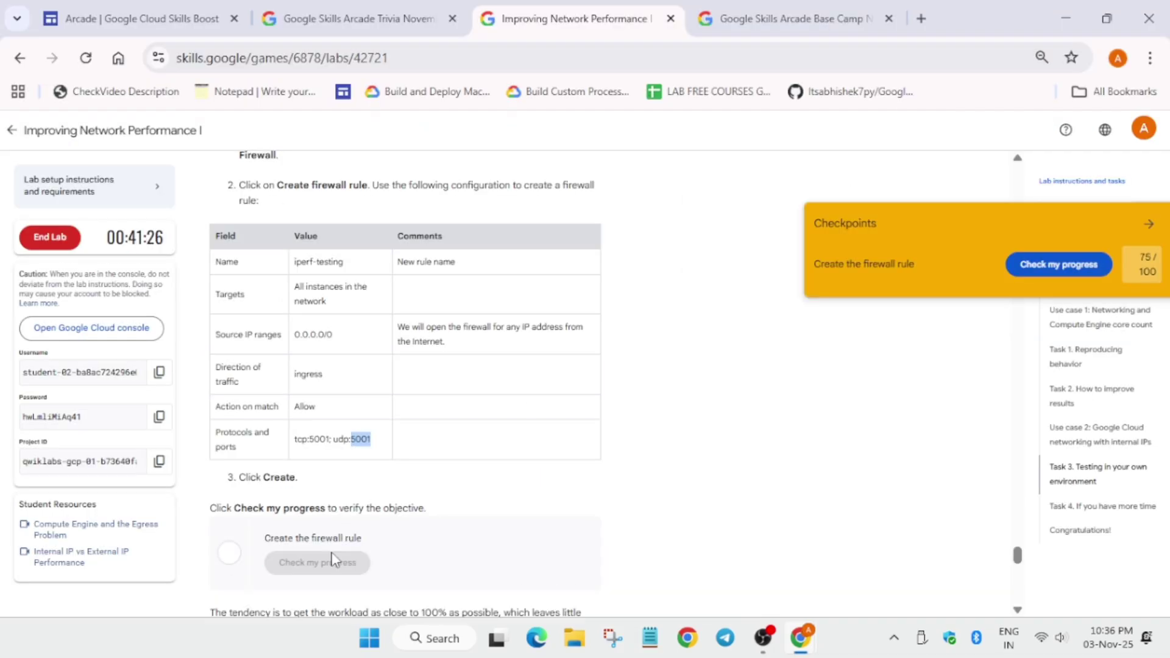
click(1066, 264)
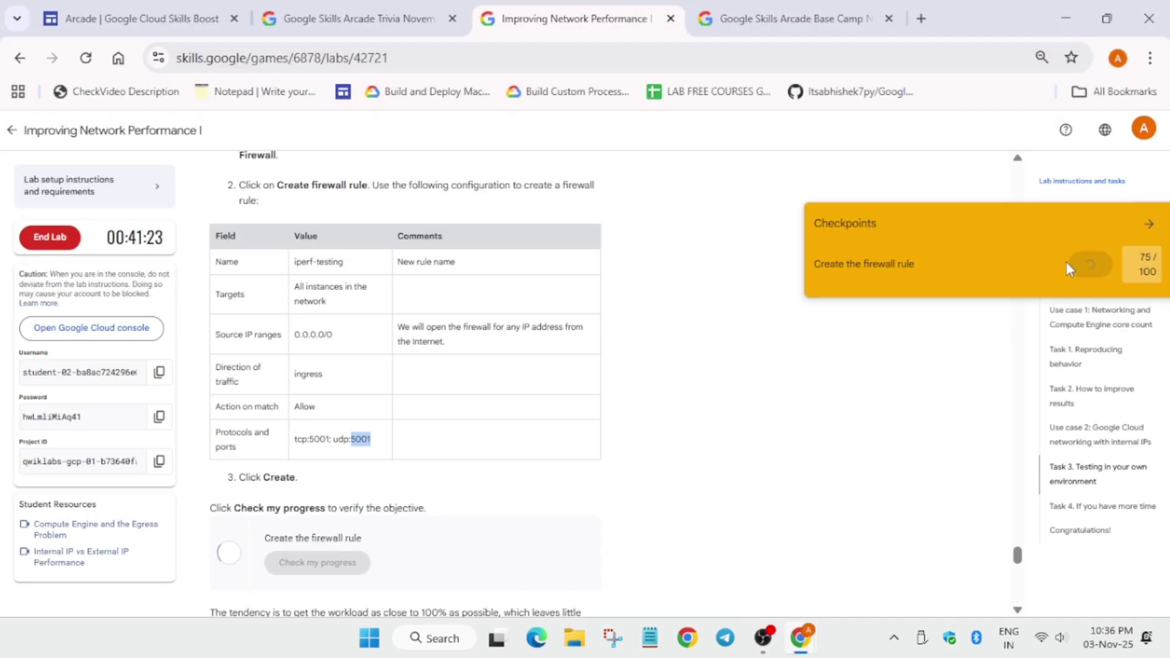
click(1067, 264)
key(alt+Tab)
key(alt+Tab)
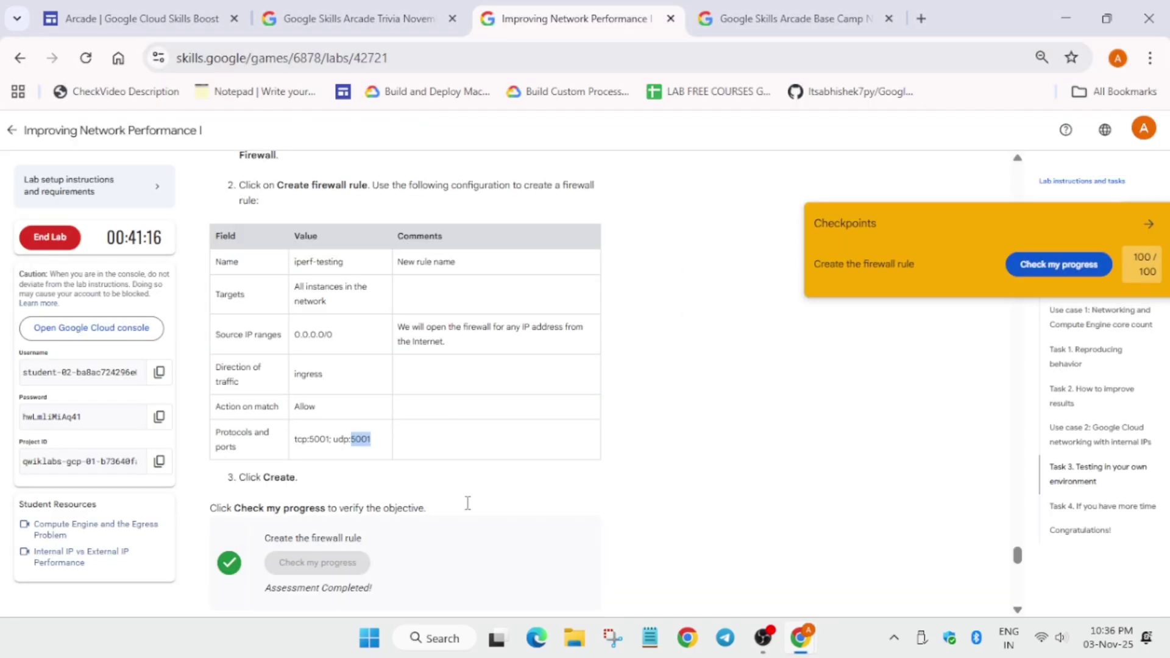
click(50, 237)
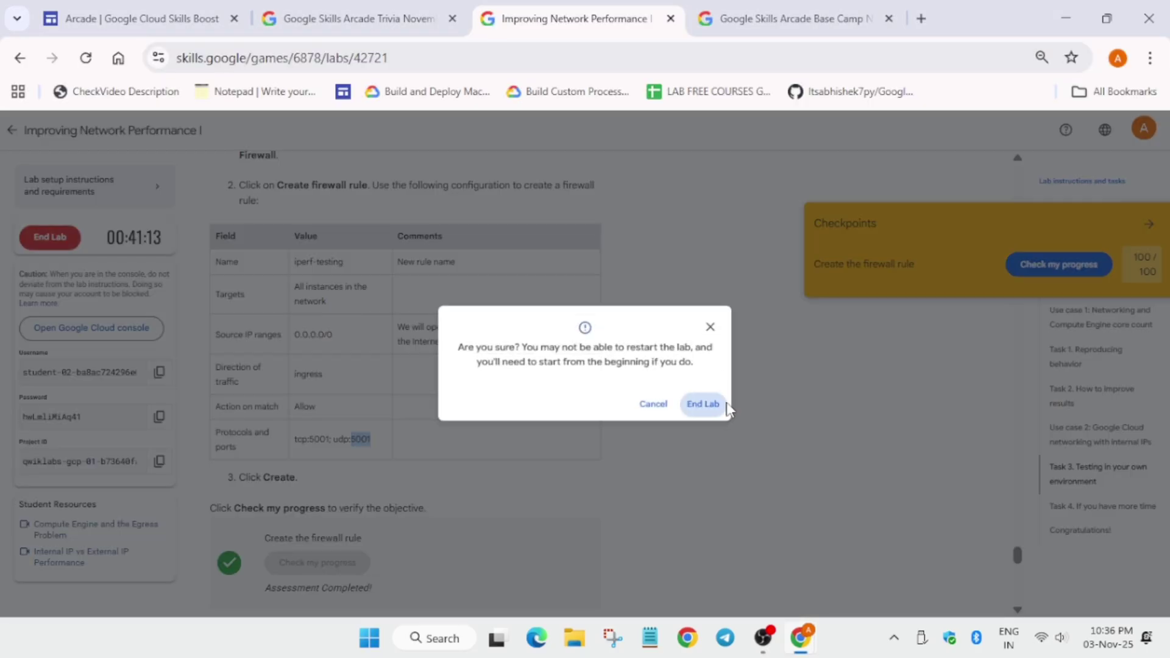